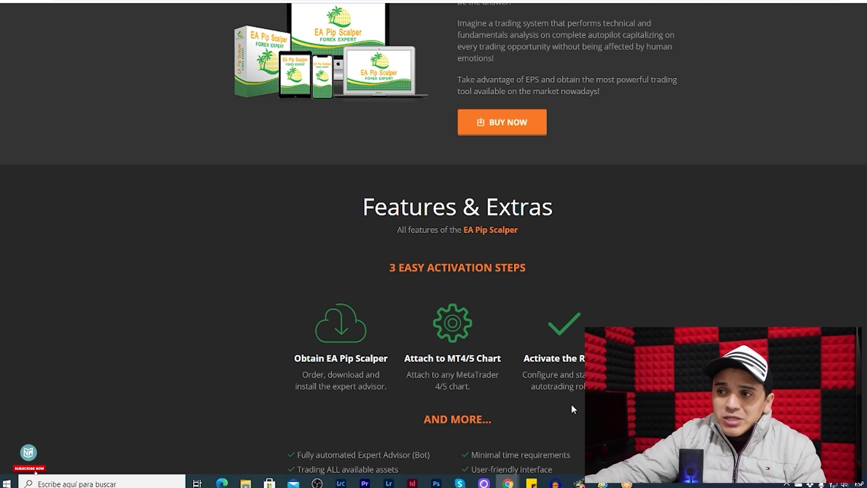
Step: Scroll the EA Pip Scalper page back up past pricing to the title and intro video
{"action": "scroll", "coordinate": [641, 262], "scroll_direction": "up", "scroll_amount": 4}
{"action": "scroll", "coordinate": [650, 266], "scroll_direction": "up", "scroll_amount": 5}
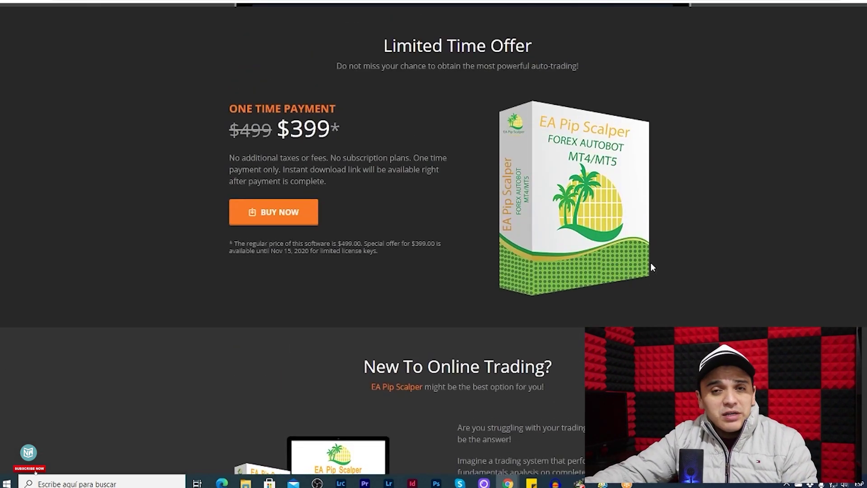
{"action": "scroll", "coordinate": [652, 277], "scroll_direction": "up", "scroll_amount": 8}
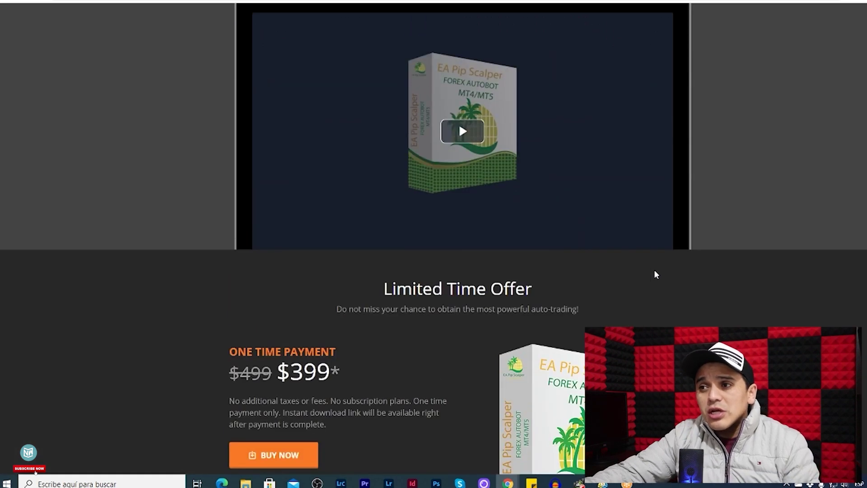
{"action": "scroll", "coordinate": [662, 292], "scroll_direction": "up", "scroll_amount": 1}
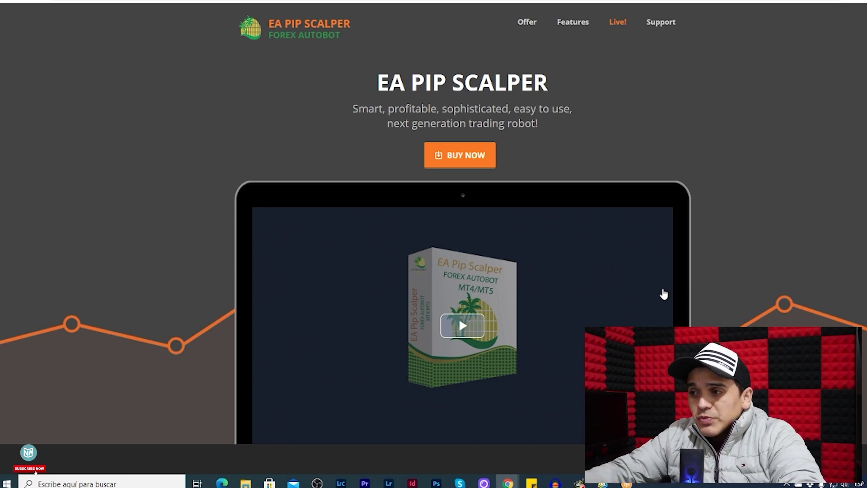
Step: Scroll down the EA Pip Scalper page to the Limited Time Offer pricing section
{"action": "scroll", "coordinate": [736, 257], "scroll_direction": "down", "scroll_amount": 3}
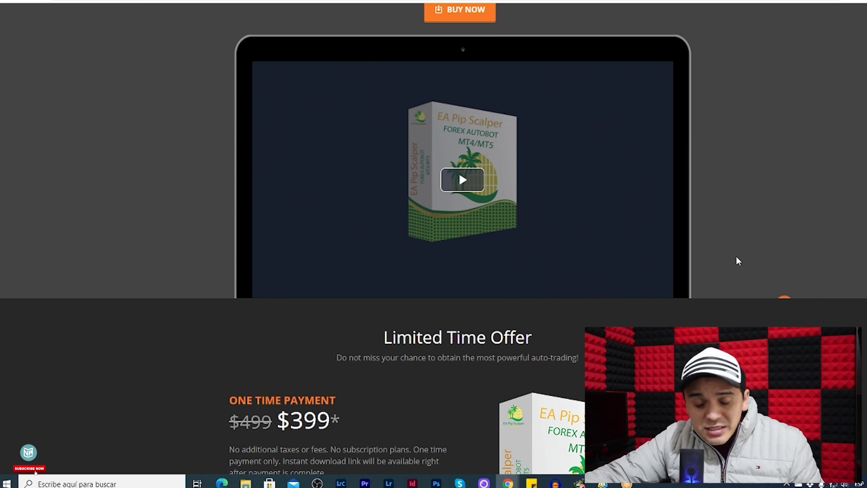
{"action": "scroll", "coordinate": [736, 257], "scroll_direction": "down", "scroll_amount": 1}
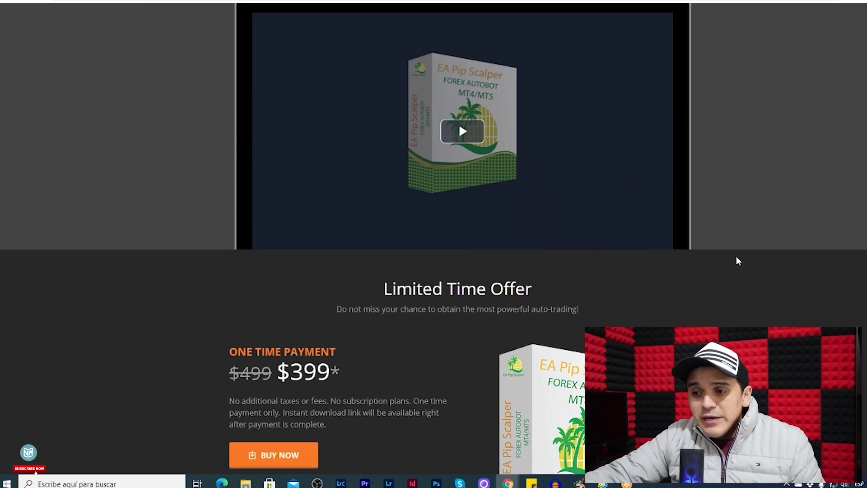
{"action": "scroll", "coordinate": [737, 261], "scroll_direction": "down", "scroll_amount": 1}
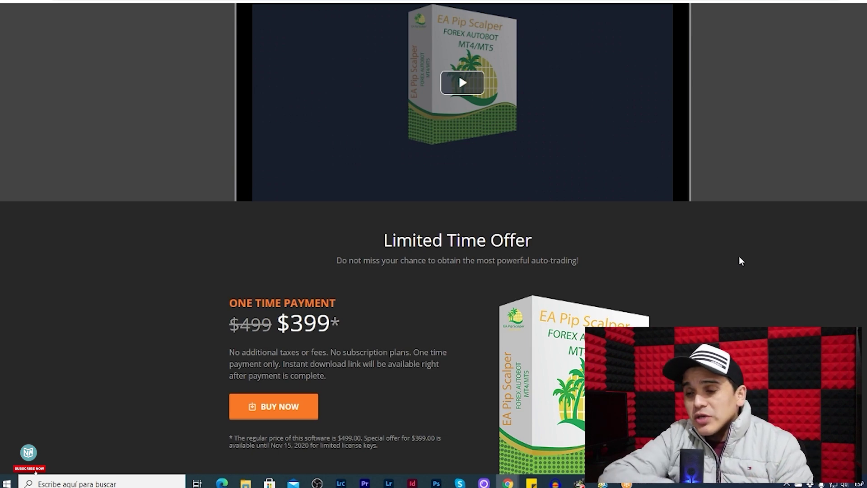
{"action": "scroll", "coordinate": [704, 309], "scroll_direction": "down", "scroll_amount": 2}
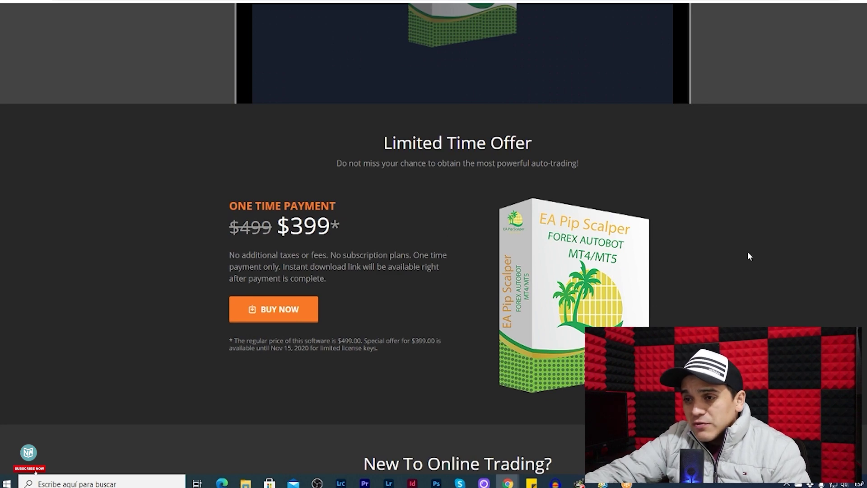
{"action": "scroll", "coordinate": [753, 271], "scroll_direction": "down", "scroll_amount": 1}
{"action": "scroll", "coordinate": [753, 273], "scroll_direction": "down", "scroll_amount": 8}
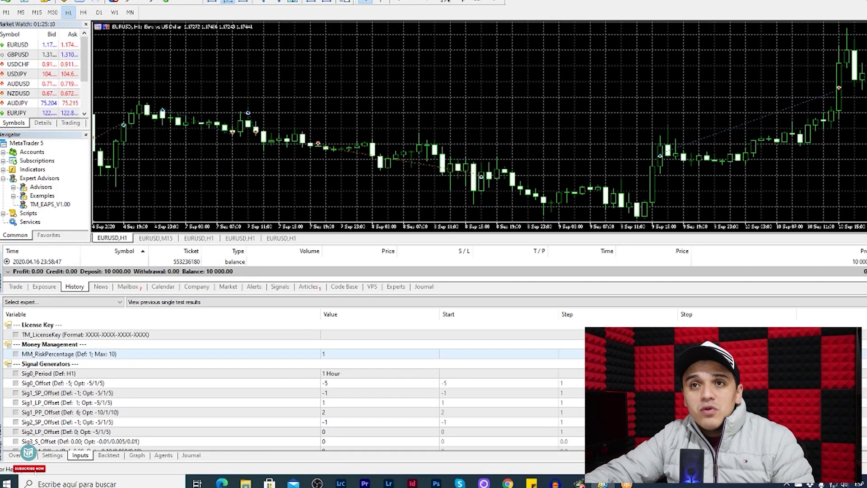
Step: Open the terminal's data folder from File and check the MQL5 Experts folder
{"action": "left_click", "coordinate": [9, 1]}
{"action": "left_click", "coordinate": [342, 89]}
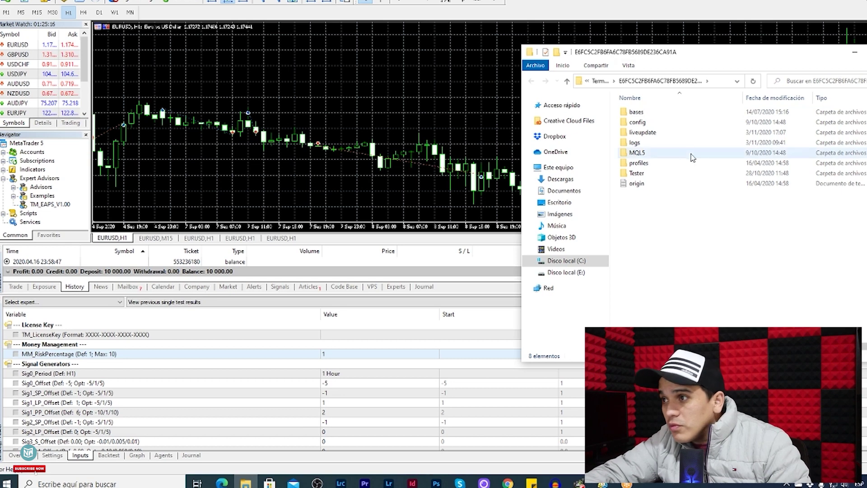
{"action": "double_click", "coordinate": [657, 154]}
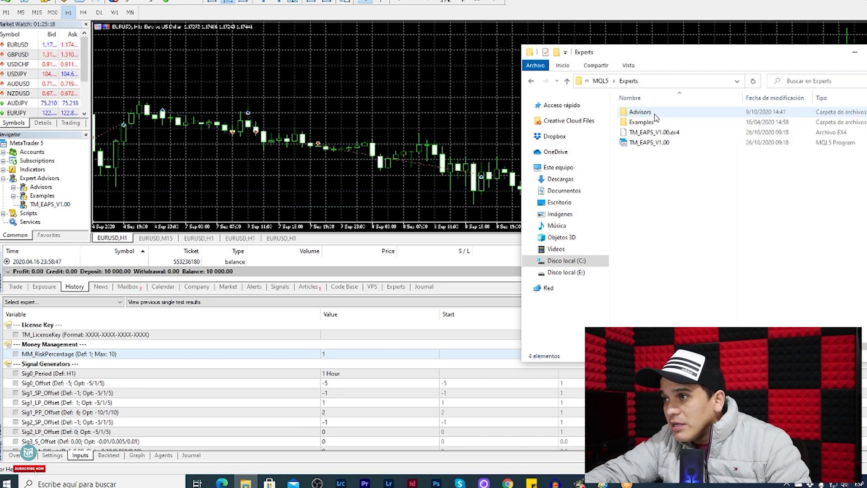
{"action": "left_click", "coordinate": [855, 52]}
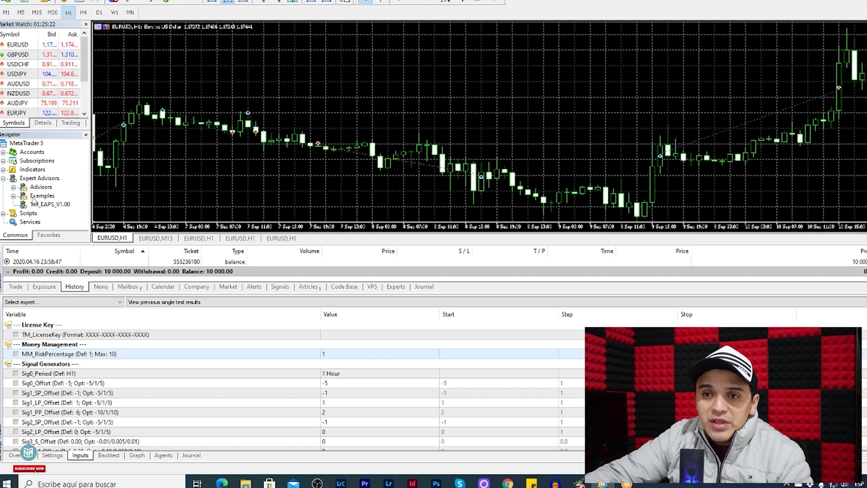
Step: Refresh the Navigator's expert list and bring up the Strategy Tester's Settings
{"action": "right_click", "coordinate": [41, 204]}
{"action": "left_click", "coordinate": [59, 312]}
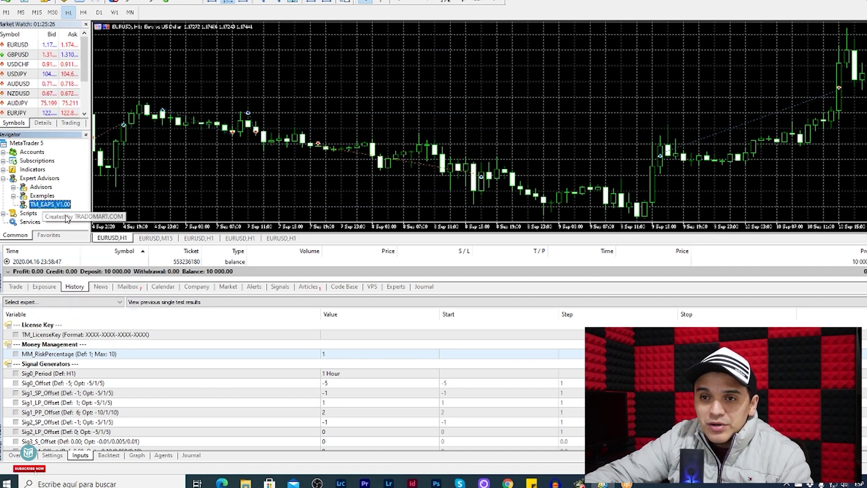
{"action": "left_click", "coordinate": [149, 215]}
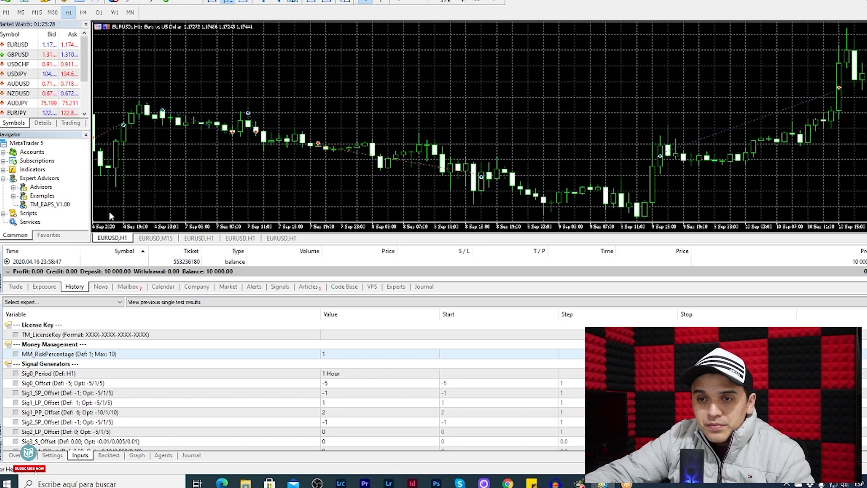
{"action": "left_click", "coordinate": [45, 288]}
{"action": "left_click", "coordinate": [53, 455]}
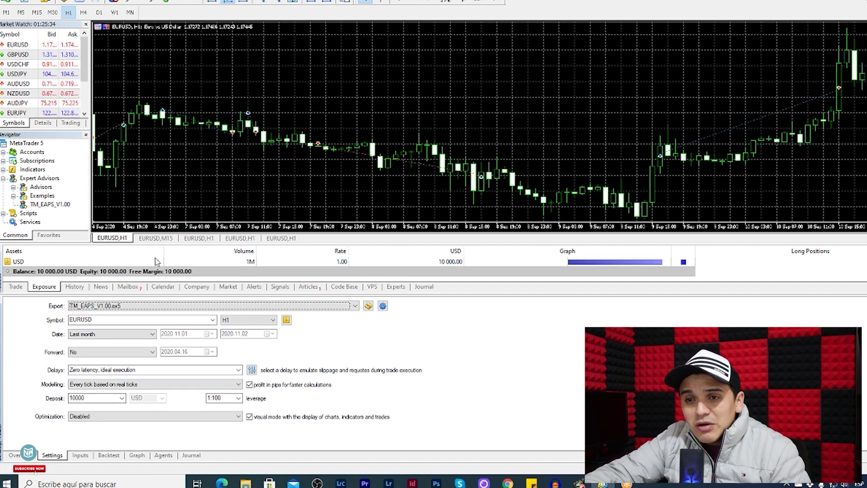
Step: View the deal history, then return to the EURUSD H1 chart with trade marks
{"action": "left_click", "coordinate": [72, 288]}
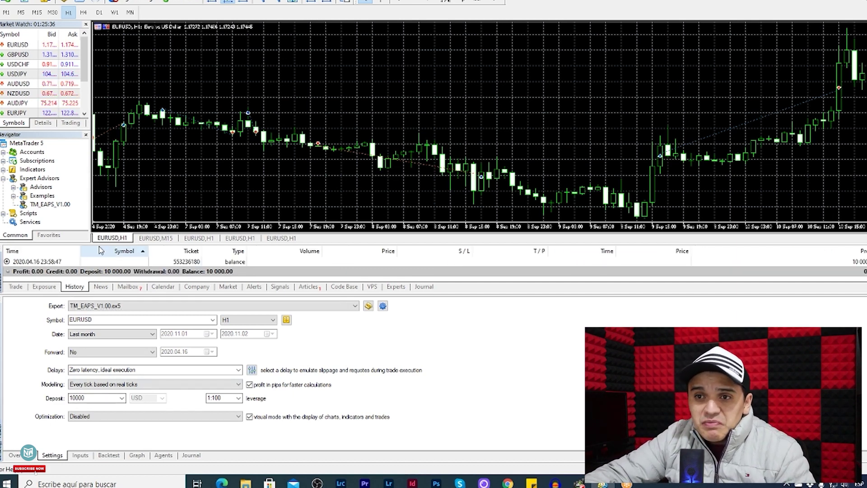
{"action": "left_click", "coordinate": [276, 239]}
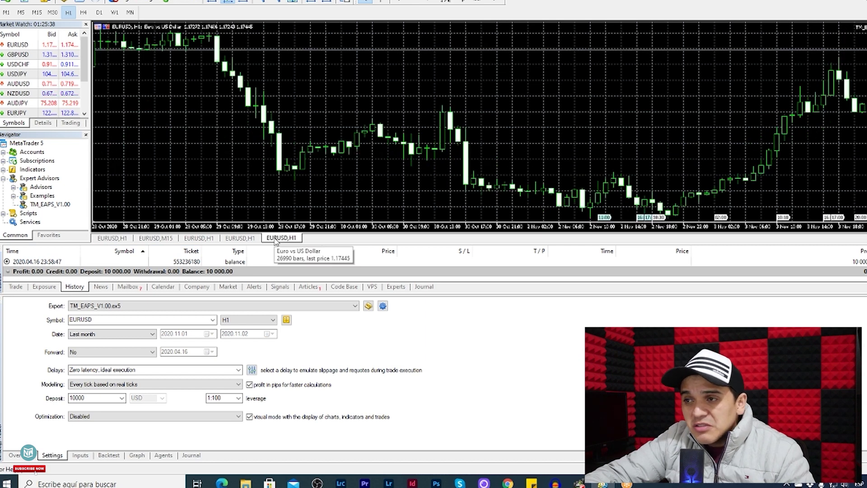
{"action": "left_click", "coordinate": [108, 240]}
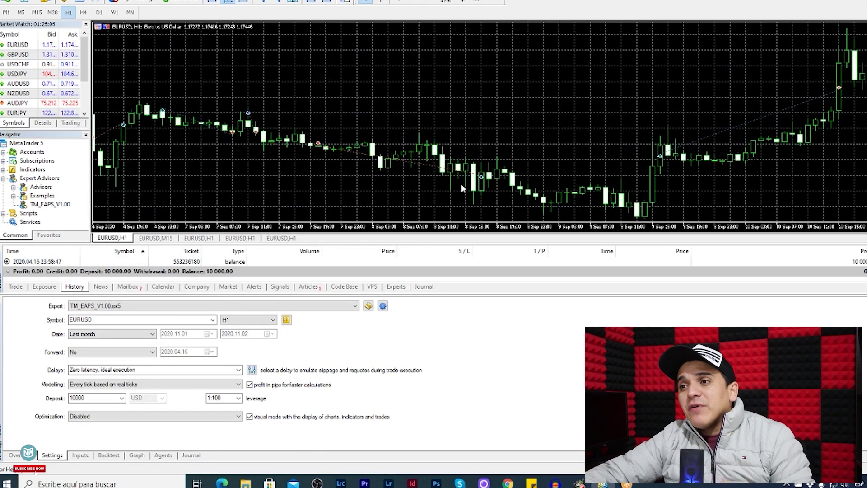
Step: Scroll the EURUSD H1 chart forward to late October–early November 2020
{"action": "scroll", "coordinate": [610, 151], "scroll_direction": "down", "scroll_amount": 10}
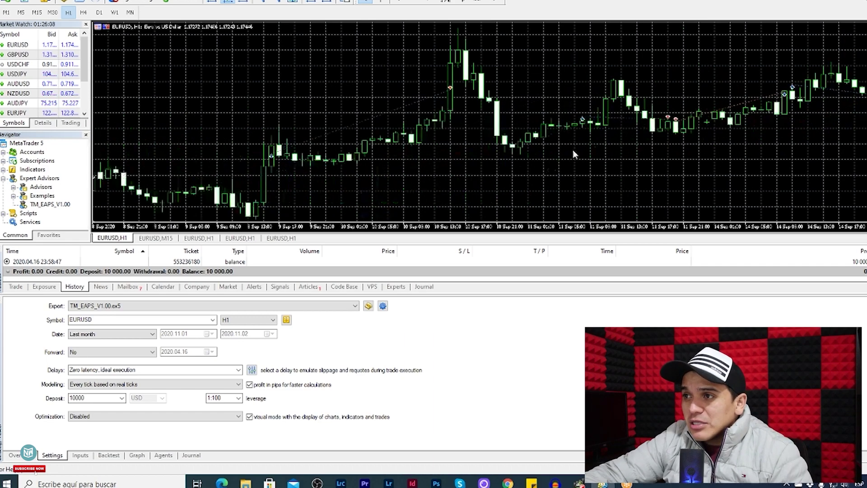
{"action": "scroll", "coordinate": [628, 152], "scroll_direction": "down", "scroll_amount": 10}
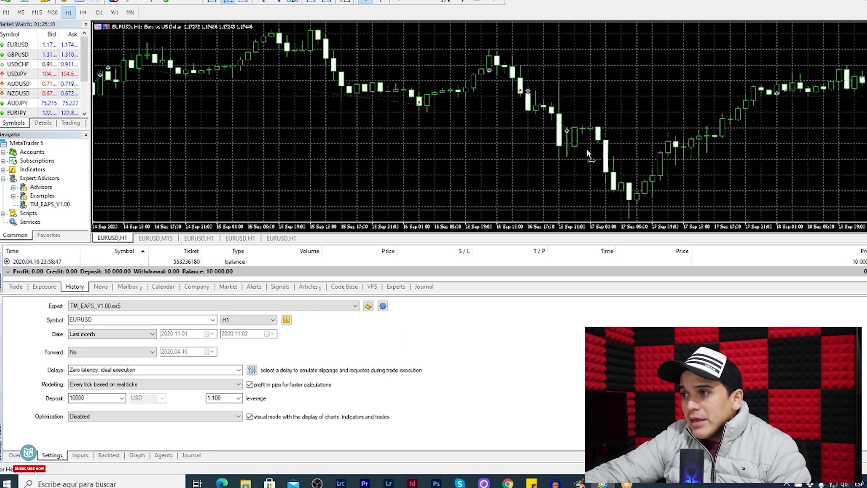
{"action": "scroll", "coordinate": [615, 148], "scroll_direction": "down", "scroll_amount": 10}
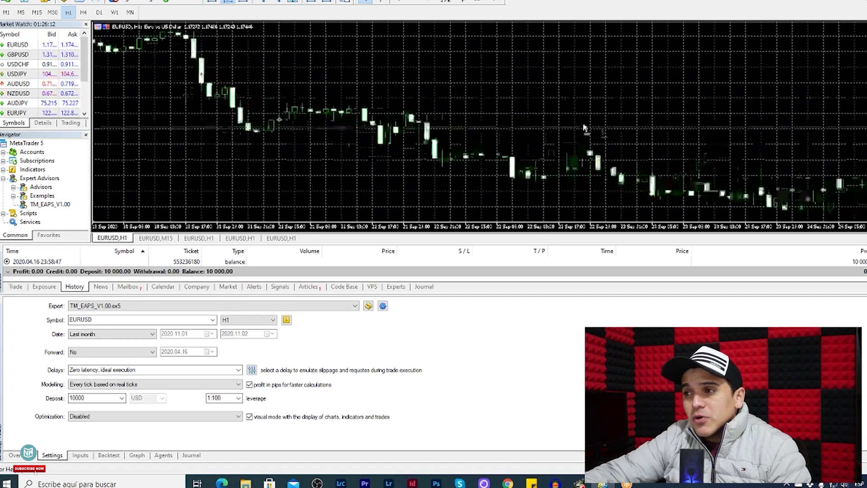
{"action": "scroll", "coordinate": [677, 120], "scroll_direction": "down", "scroll_amount": 10}
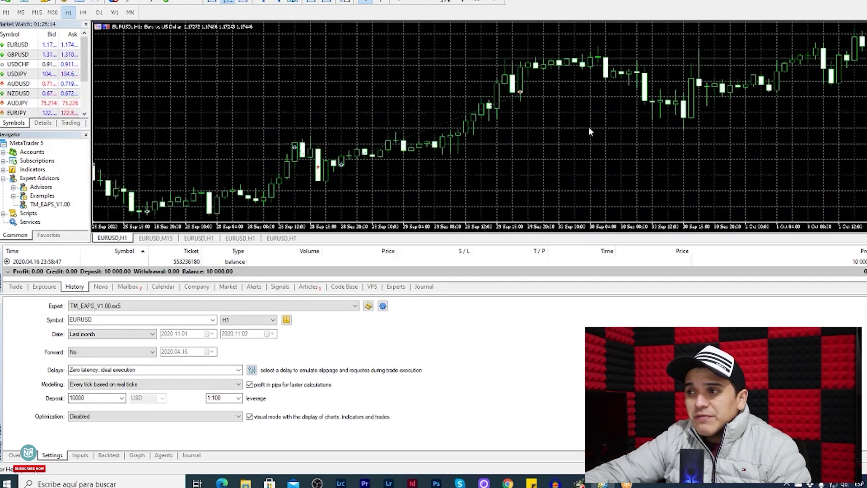
{"action": "scroll", "coordinate": [716, 116], "scroll_direction": "down", "scroll_amount": 10}
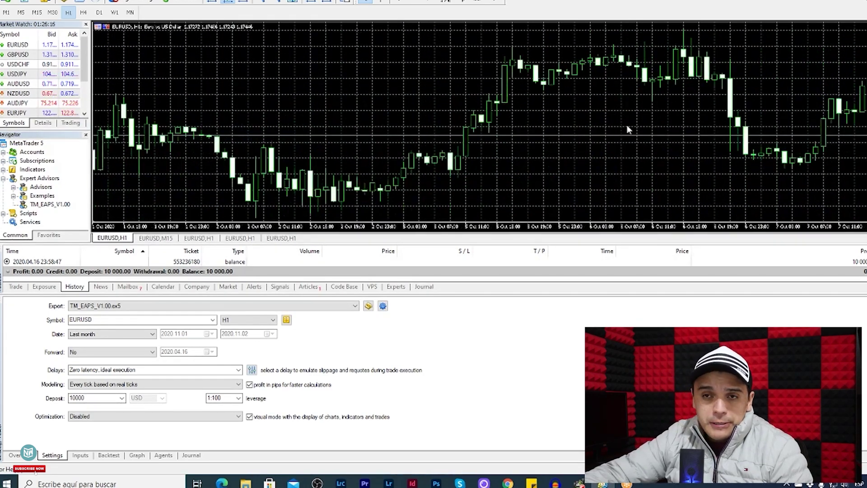
{"action": "scroll", "coordinate": [703, 120], "scroll_direction": "down", "scroll_amount": 10}
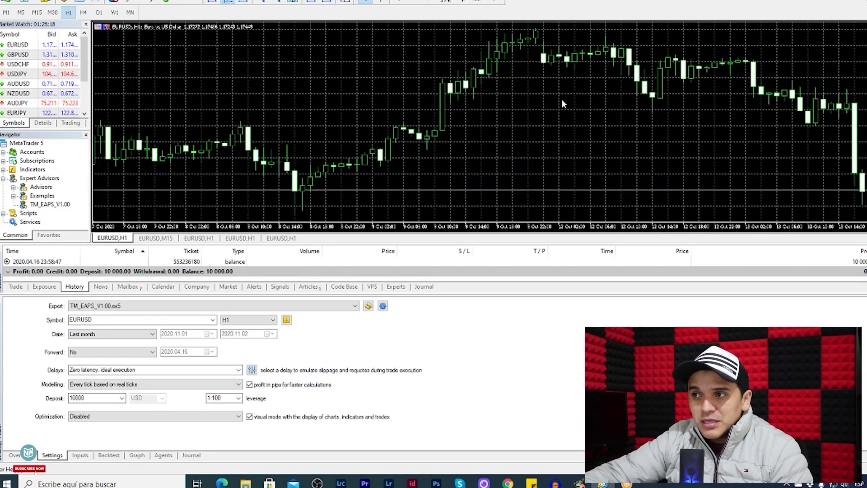
{"action": "scroll", "coordinate": [641, 113], "scroll_direction": "down", "scroll_amount": 8}
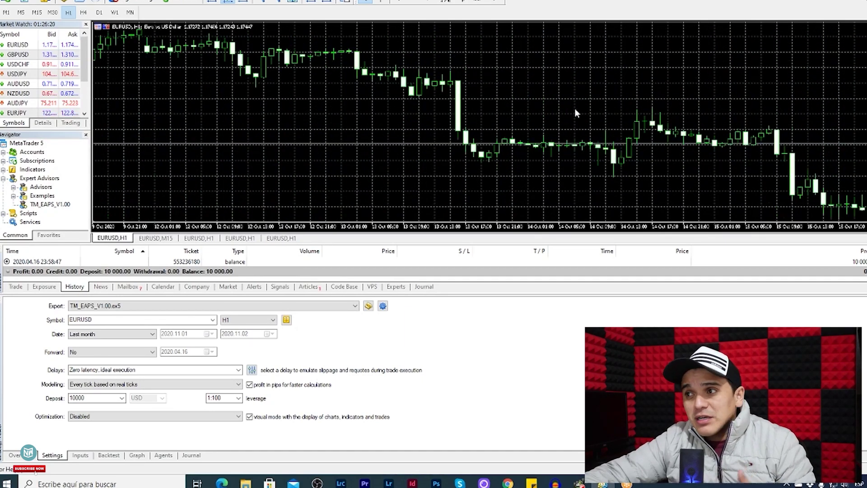
{"action": "scroll", "coordinate": [587, 115], "scroll_direction": "down", "scroll_amount": 7}
{"action": "scroll", "coordinate": [595, 121], "scroll_direction": "down", "scroll_amount": 10}
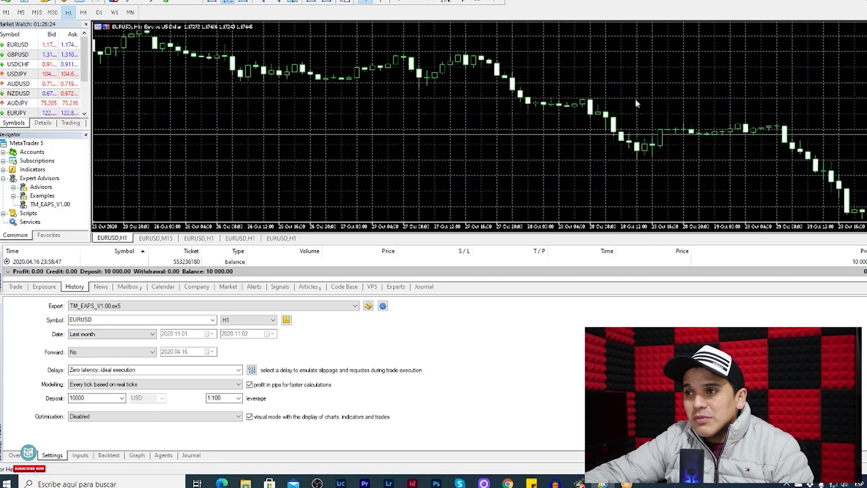
{"action": "scroll", "coordinate": [571, 114], "scroll_direction": "down", "scroll_amount": 3}
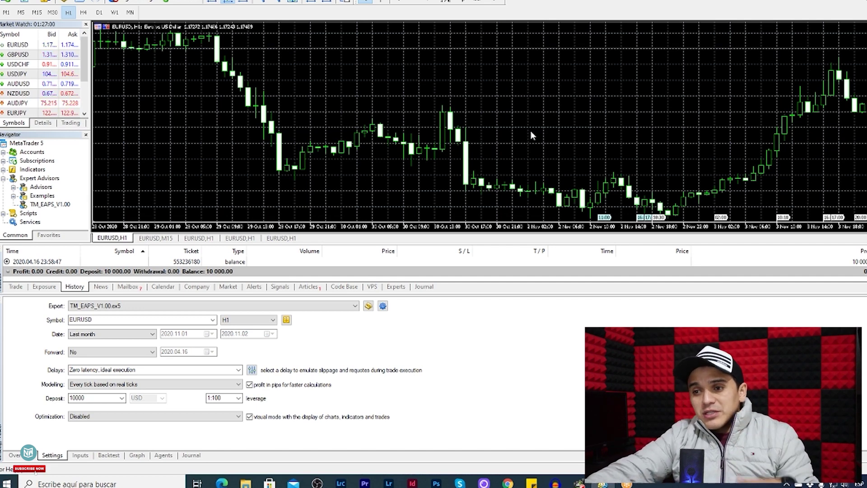
Step: Back in Chrome, open the second View Report for the $100 custom-settings backtest
{"action": "key", "text": "alt+Tab"}
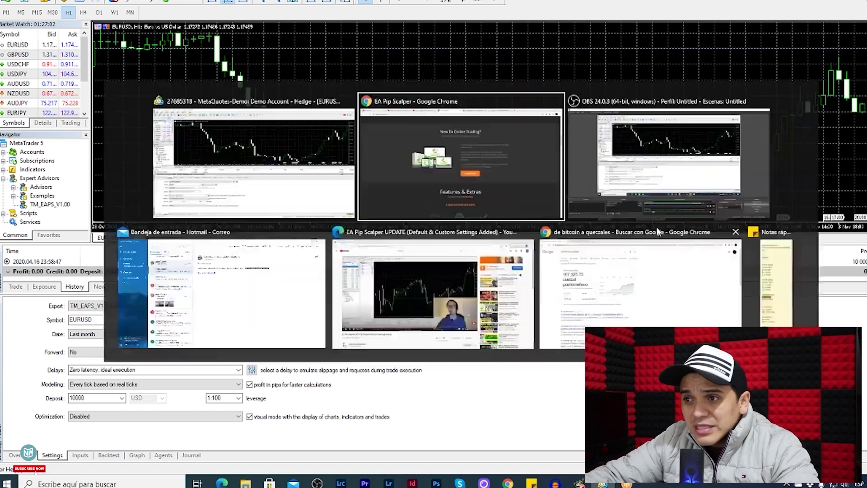
{"action": "scroll", "coordinate": [663, 240], "scroll_direction": "down", "scroll_amount": 3}
{"action": "scroll", "coordinate": [663, 239], "scroll_direction": "down", "scroll_amount": 10}
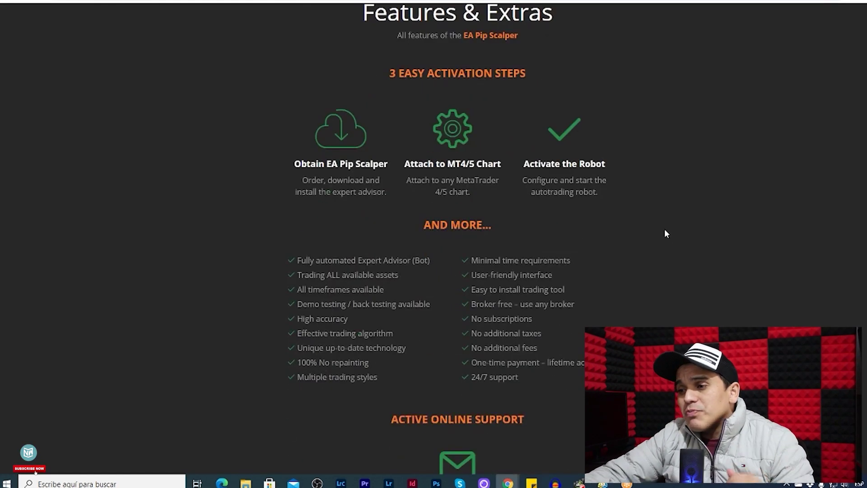
{"action": "scroll", "coordinate": [665, 233], "scroll_direction": "down", "scroll_amount": 10}
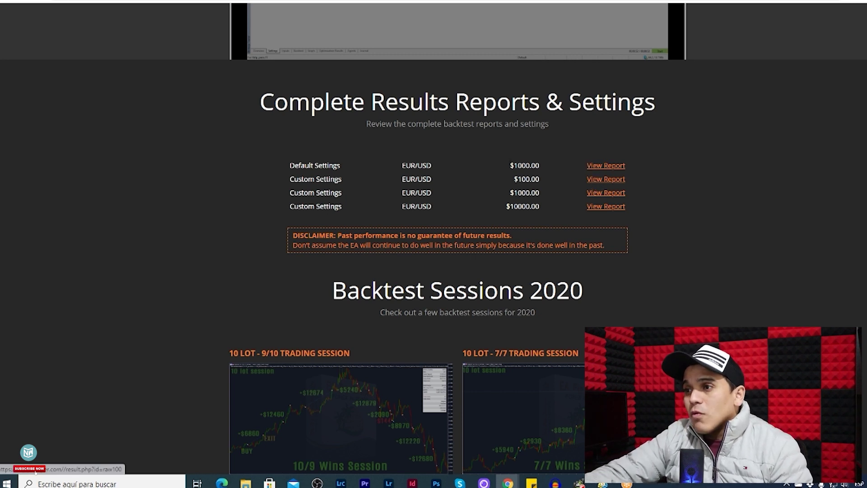
{"action": "left_click", "coordinate": [599, 186]}
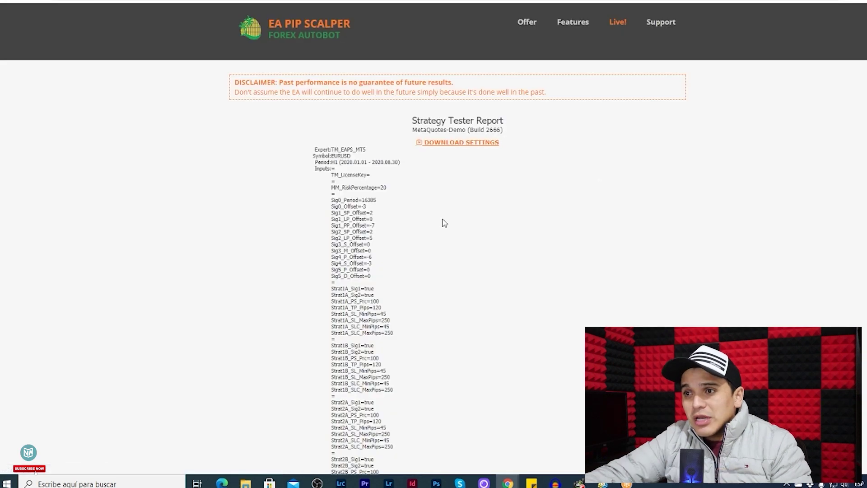
{"action": "scroll", "coordinate": [436, 224], "scroll_direction": "down", "scroll_amount": 3}
{"action": "scroll", "coordinate": [437, 224], "scroll_direction": "down", "scroll_amount": 15}
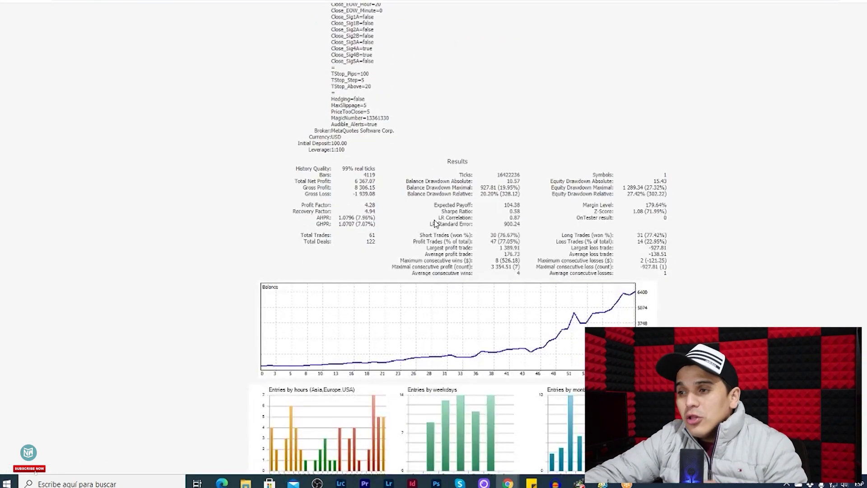
{"action": "scroll", "coordinate": [435, 223], "scroll_direction": "down", "scroll_amount": 10}
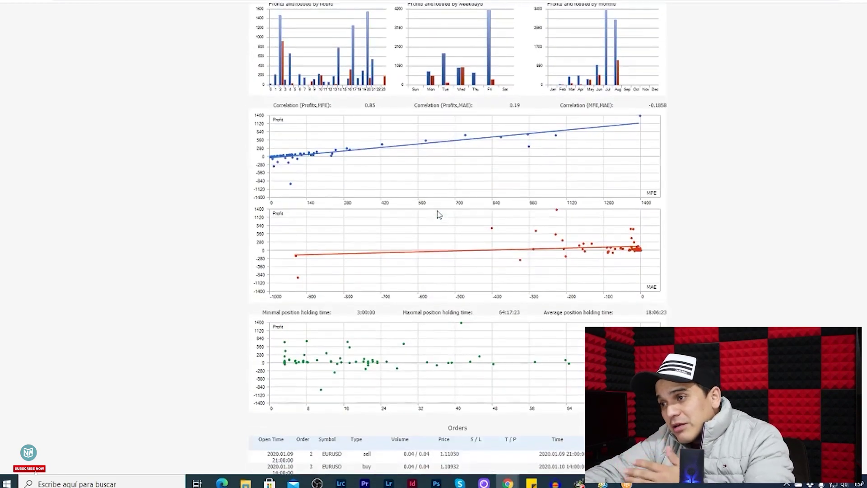
{"action": "scroll", "coordinate": [438, 214], "scroll_direction": "down", "scroll_amount": 10}
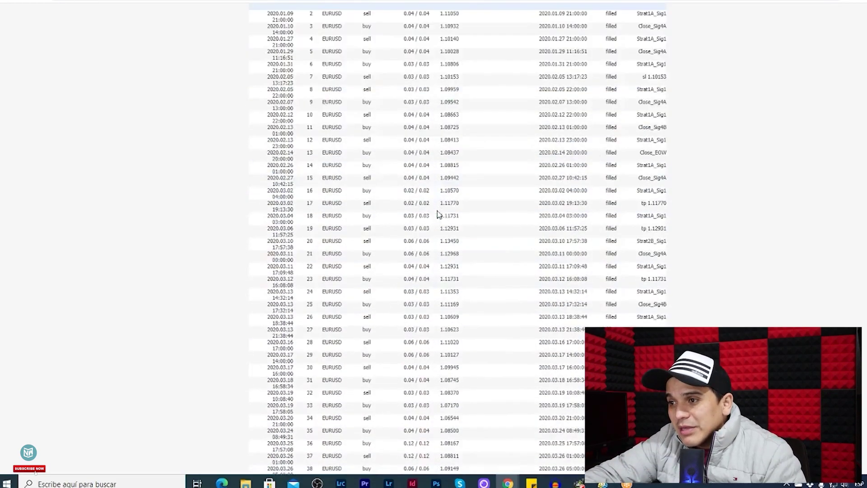
{"action": "scroll", "coordinate": [438, 214], "scroll_direction": "down", "scroll_amount": 5}
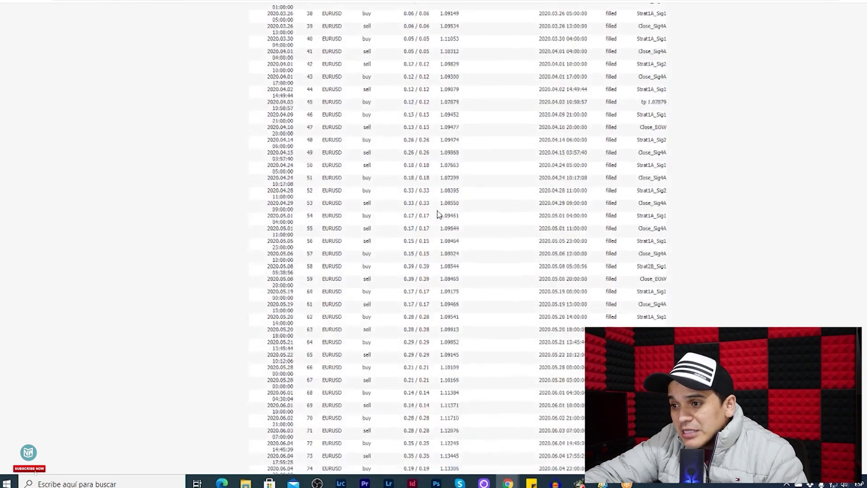
{"action": "scroll", "coordinate": [438, 214], "scroll_direction": "down", "scroll_amount": 20}
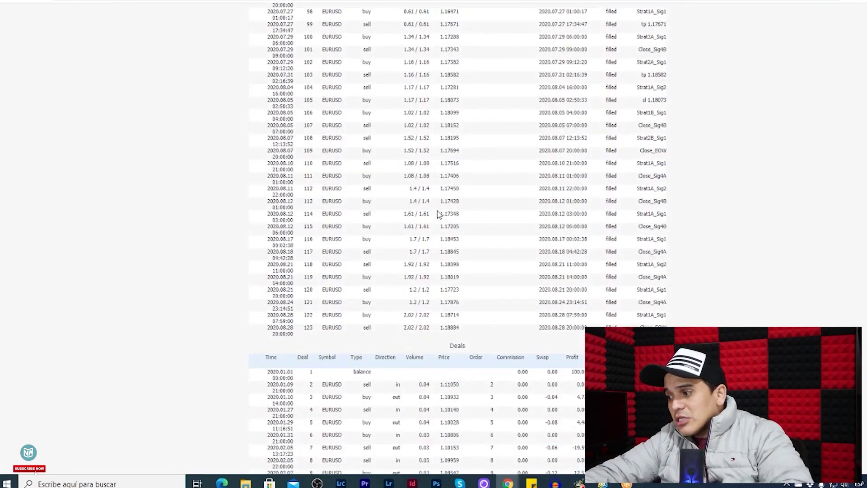
{"action": "scroll", "coordinate": [438, 214], "scroll_direction": "up", "scroll_amount": 20}
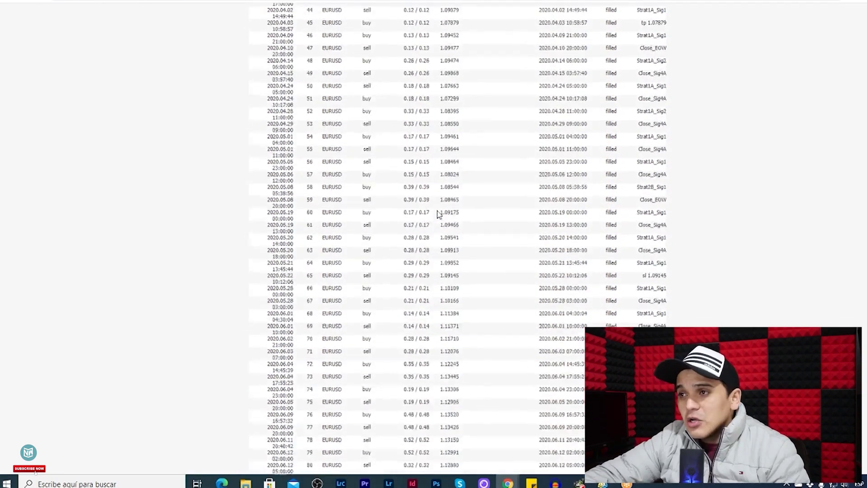
Step: Download the report's raw100.set settings file and show it in its folder
{"action": "scroll", "coordinate": [438, 214], "scroll_direction": "up", "scroll_amount": 13}
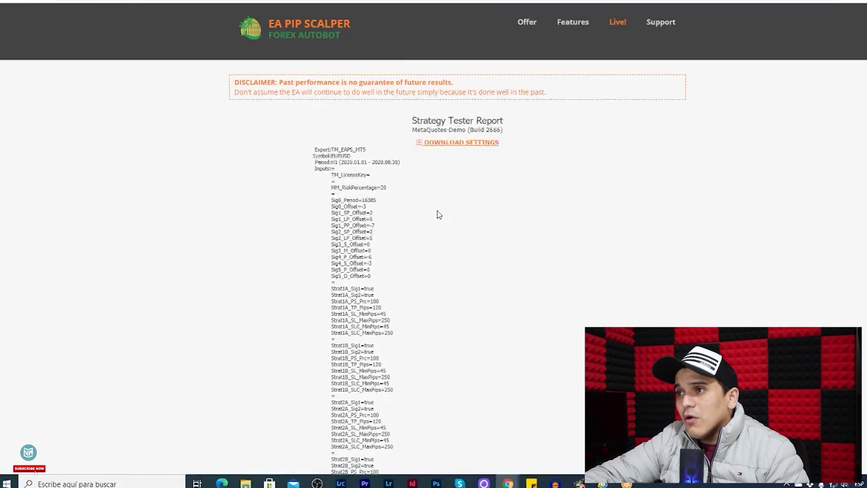
{"action": "left_click", "coordinate": [472, 147]}
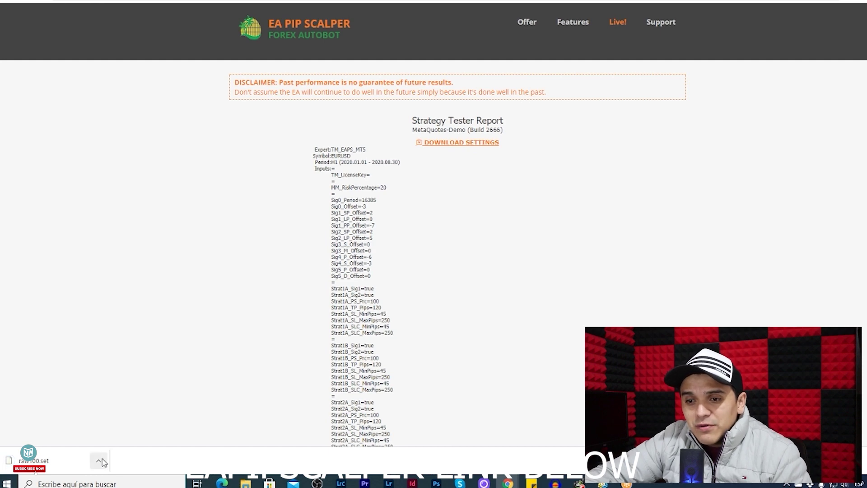
{"action": "left_click", "coordinate": [100, 461]}
{"action": "left_click", "coordinate": [126, 431]}
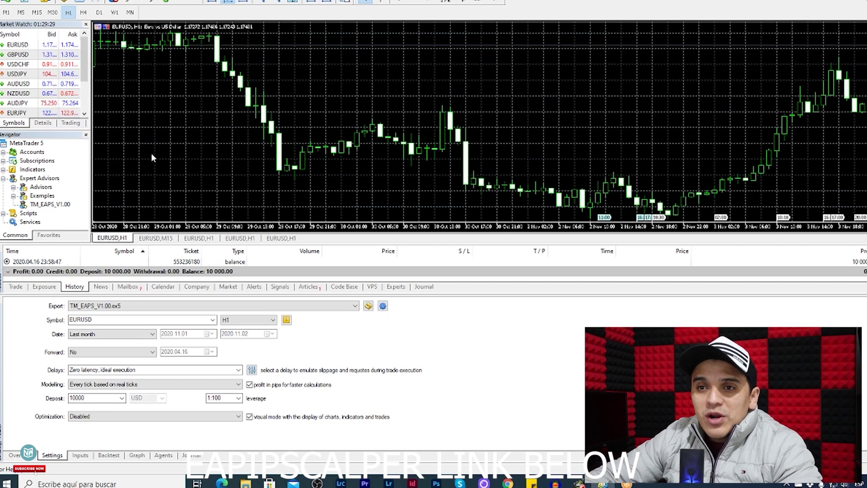
Step: Attach TM_EAPS_V1.00 to the chart with Allow Algo Trading and Signals settings modification enabled
{"action": "left_click_drag", "start_coordinate": [63, 204], "coordinate": [292, 196]}
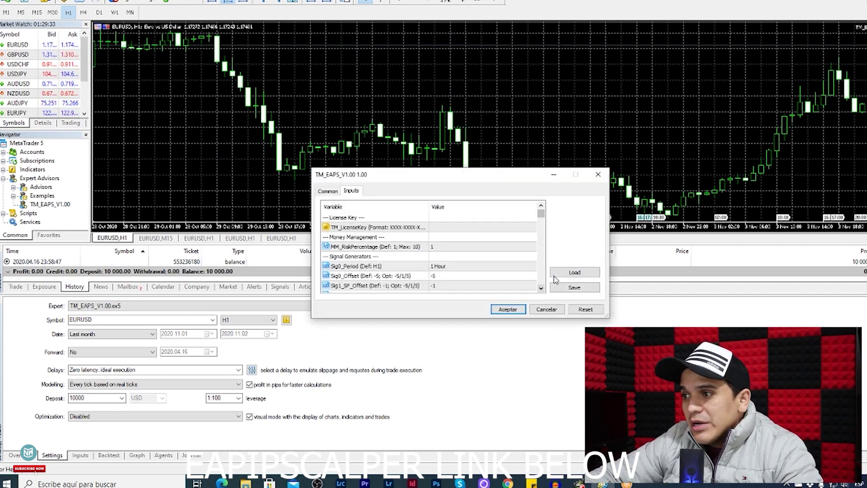
{"action": "left_click", "coordinate": [328, 191]}
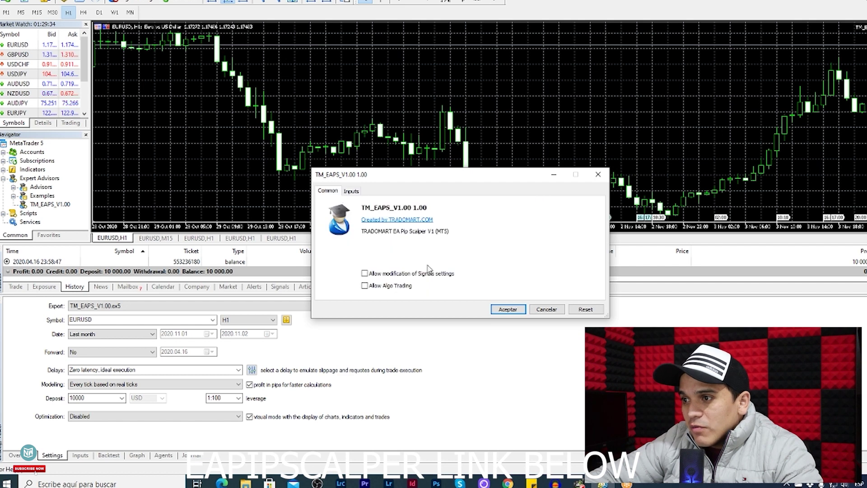
{"action": "left_click", "coordinate": [364, 286]}
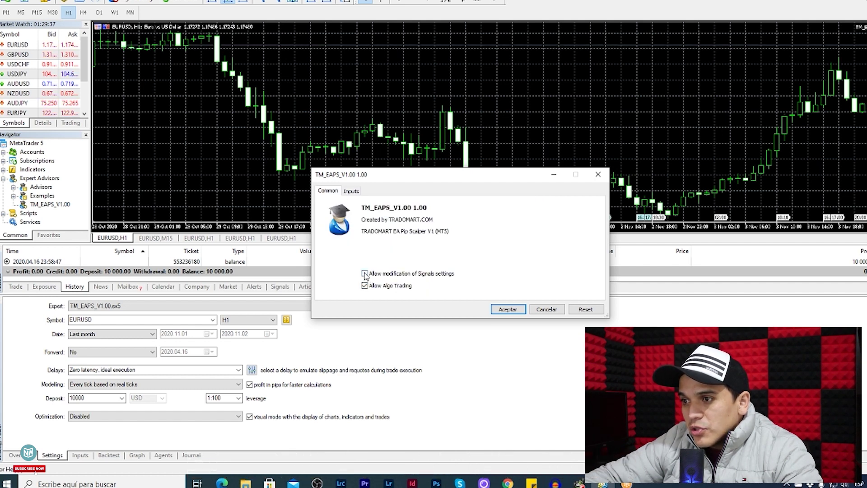
{"action": "left_click", "coordinate": [365, 274]}
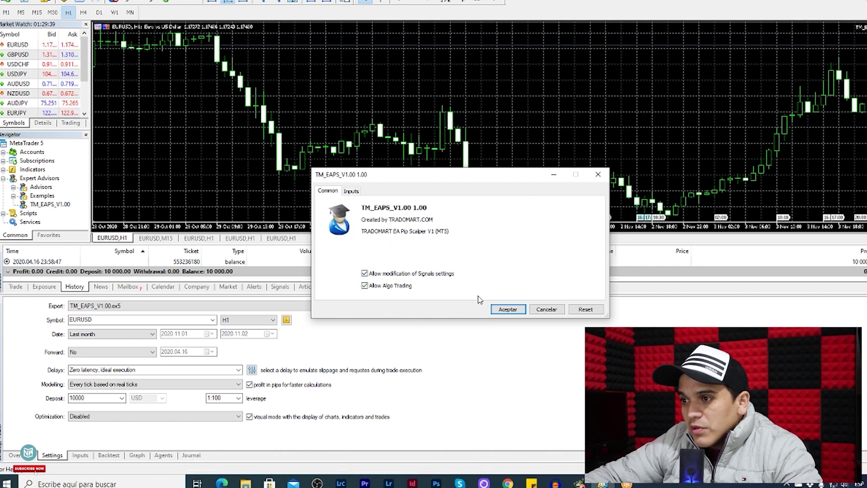
{"action": "left_click", "coordinate": [354, 192]}
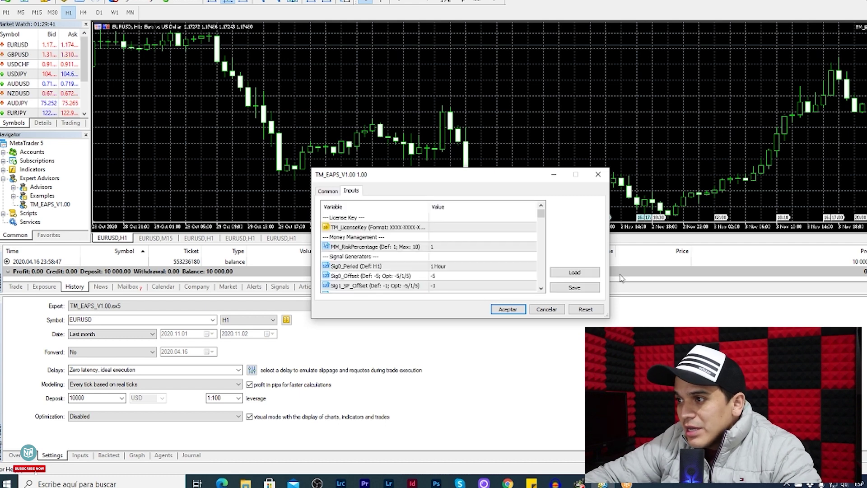
Step: Load the expert's inputs from Descargas\raw100.set and confirm with Aceptar
{"action": "left_click", "coordinate": [569, 275]}
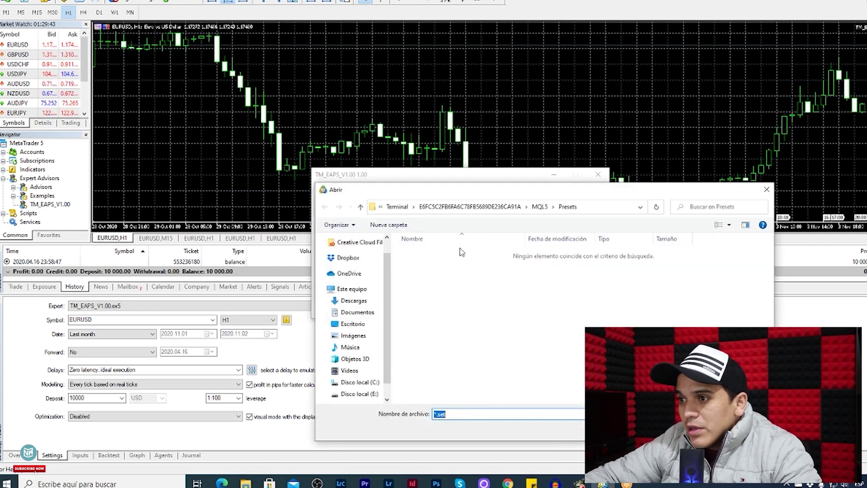
{"action": "left_click", "coordinate": [353, 300]}
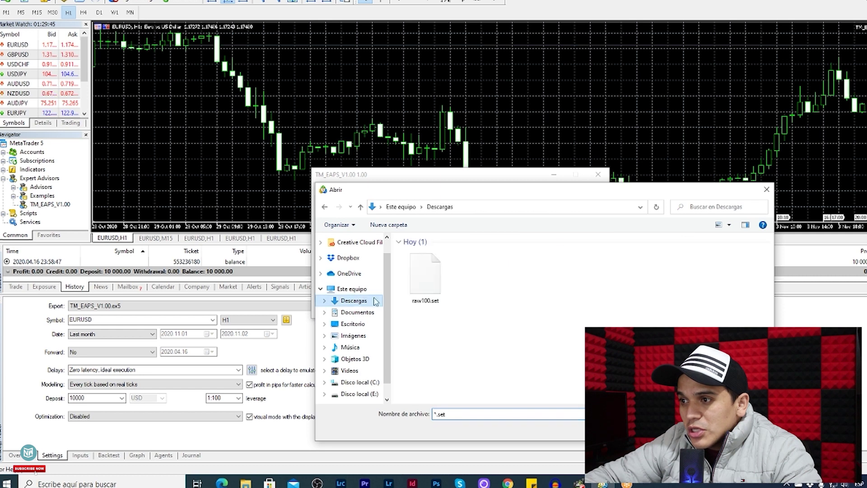
{"action": "left_click", "coordinate": [766, 189]}
{"action": "left_click", "coordinate": [598, 174]}
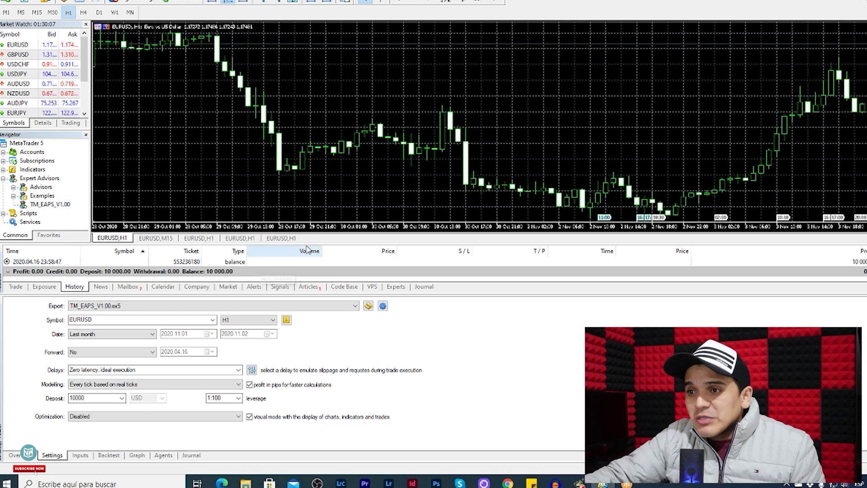
Step: Activate the fifth EURUSD H1 chart, revisit History, and show the tester's input parameters
{"action": "left_click", "coordinate": [289, 240]}
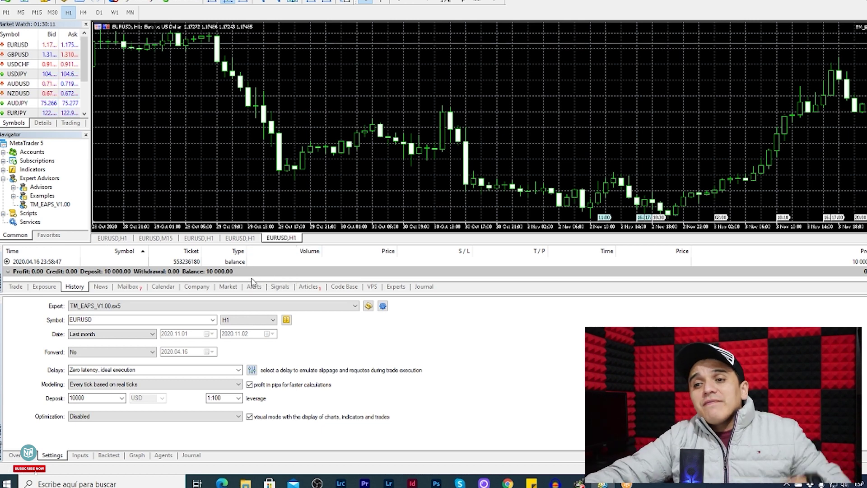
{"action": "left_click", "coordinate": [100, 287]}
{"action": "left_click", "coordinate": [75, 287]}
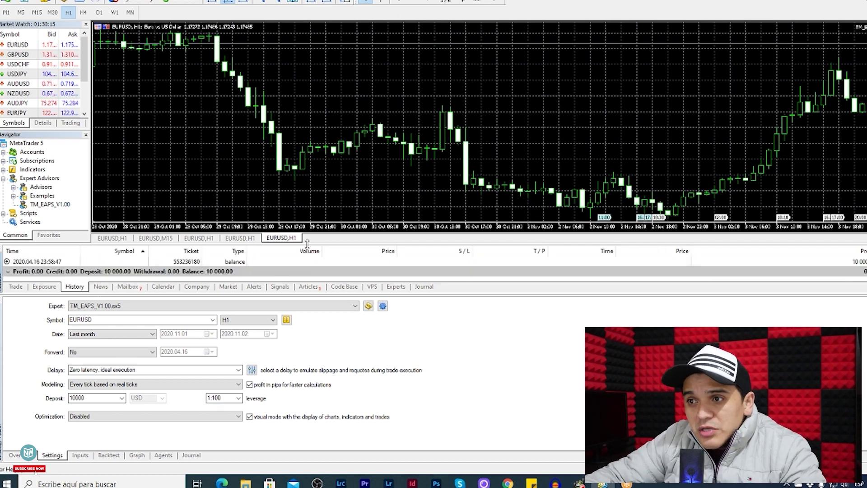
{"action": "left_click", "coordinate": [88, 456]}
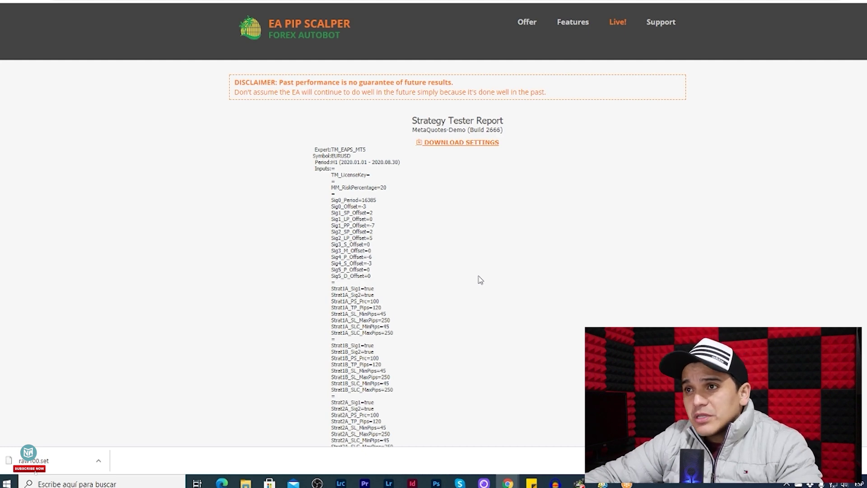
Step: Glance through the Strategy Tester Report, then close its tab to return to the main page
{"action": "scroll", "coordinate": [480, 280], "scroll_direction": "down", "scroll_amount": 15}
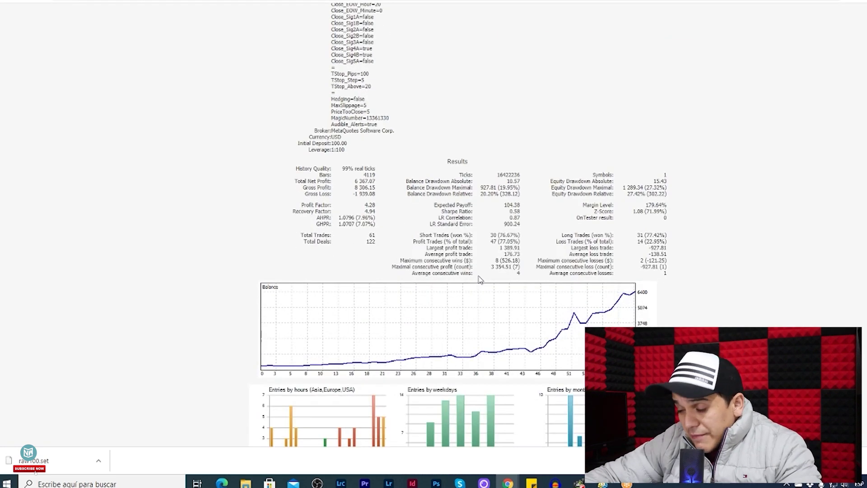
{"action": "scroll", "coordinate": [480, 280], "scroll_direction": "up", "scroll_amount": 20}
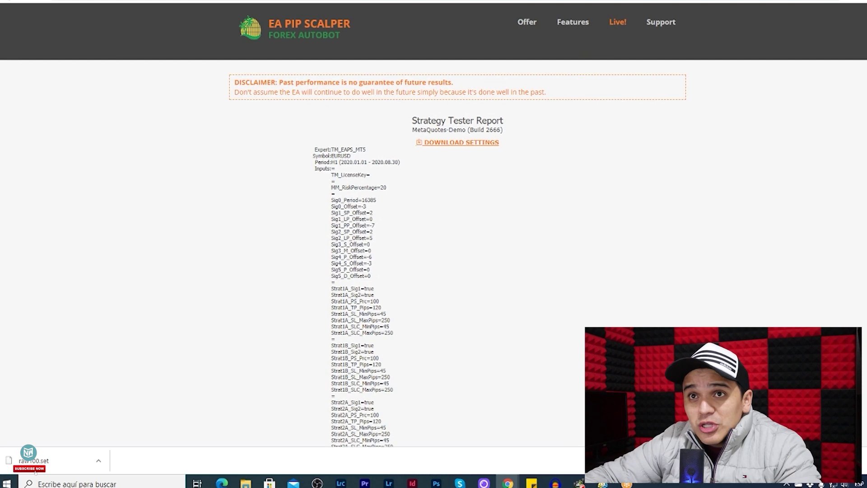
{"action": "key", "text": "ctrl+w"}
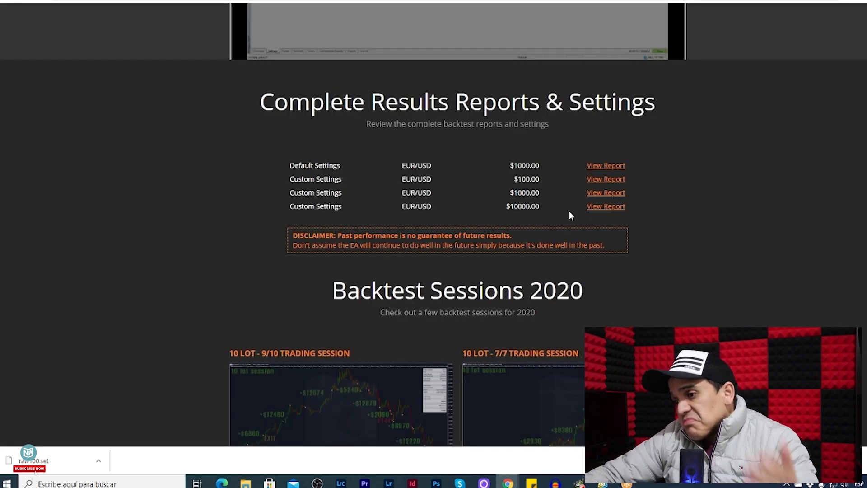
Step: Scroll through the main page's results, client sessions and live backtesting video
{"action": "scroll", "coordinate": [534, 375], "scroll_direction": "down", "scroll_amount": 12}
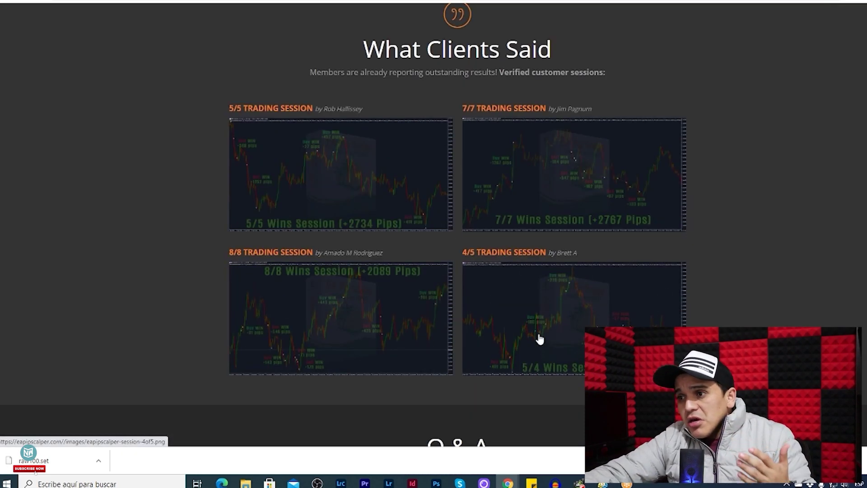
{"action": "scroll", "coordinate": [539, 338], "scroll_direction": "up", "scroll_amount": 5}
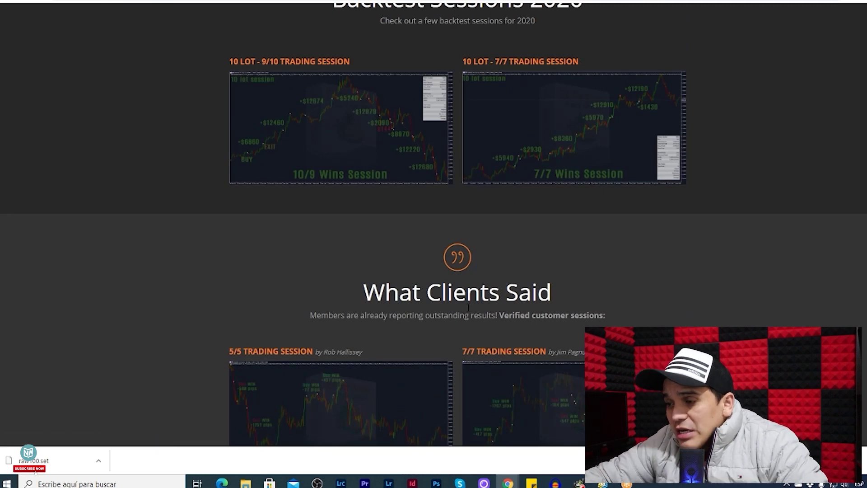
{"action": "scroll", "coordinate": [469, 298], "scroll_direction": "down", "scroll_amount": 3}
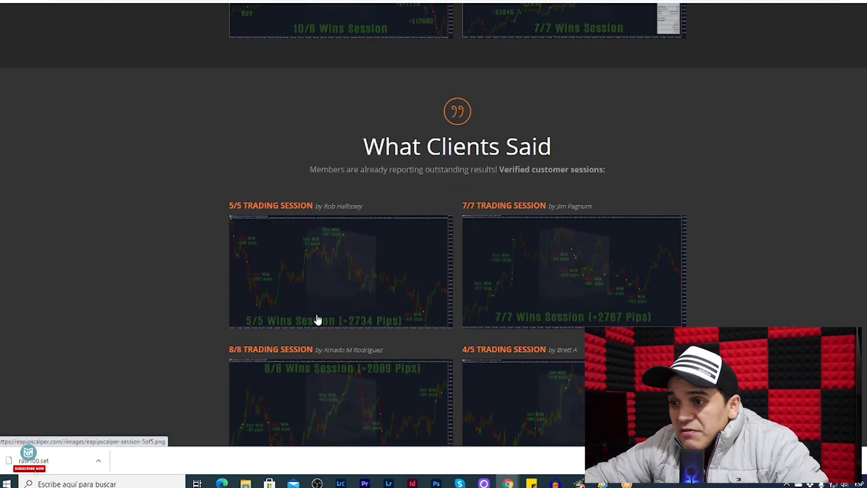
{"action": "scroll", "coordinate": [664, 317], "scroll_direction": "down", "scroll_amount": 2}
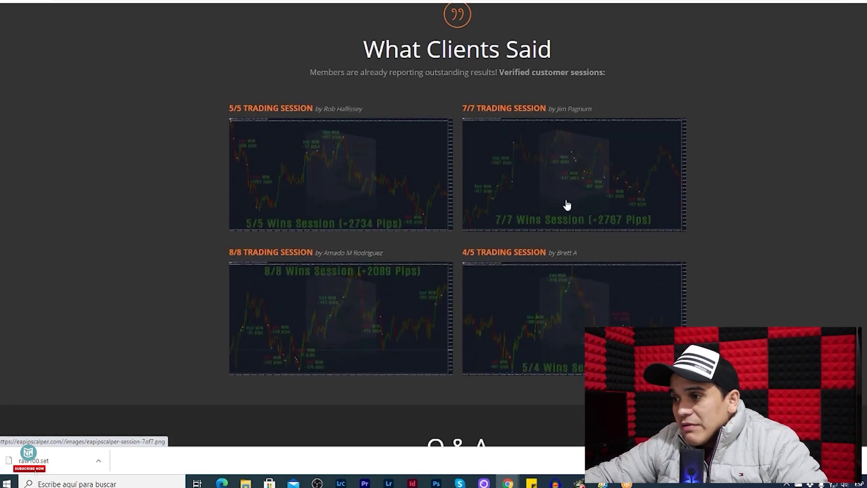
{"action": "scroll", "coordinate": [542, 361], "scroll_direction": "down", "scroll_amount": 2}
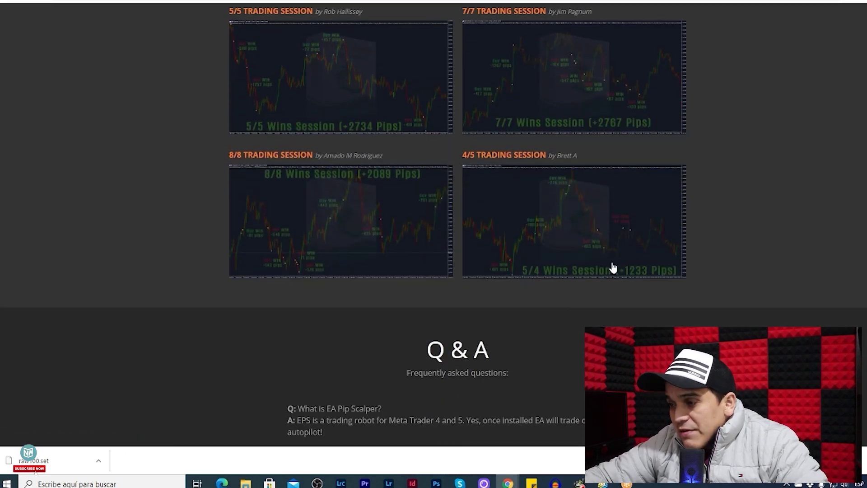
{"action": "scroll", "coordinate": [616, 302], "scroll_direction": "down", "scroll_amount": 2}
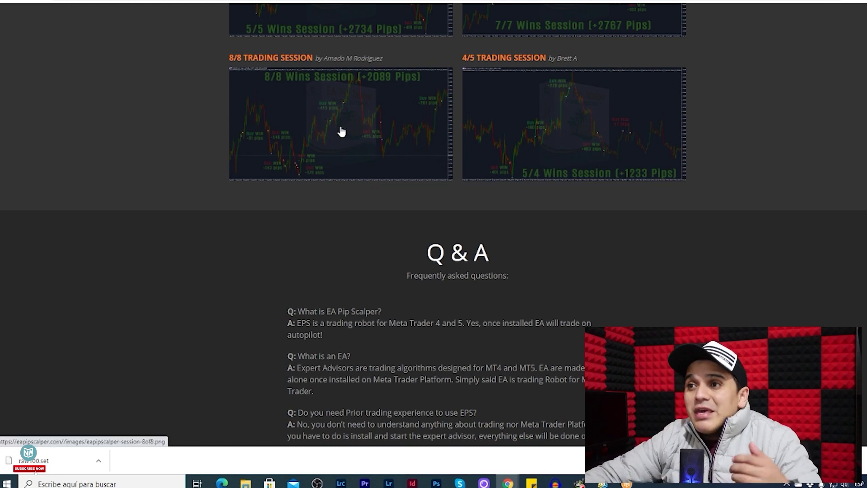
{"action": "scroll", "coordinate": [695, 200], "scroll_direction": "up", "scroll_amount": 10}
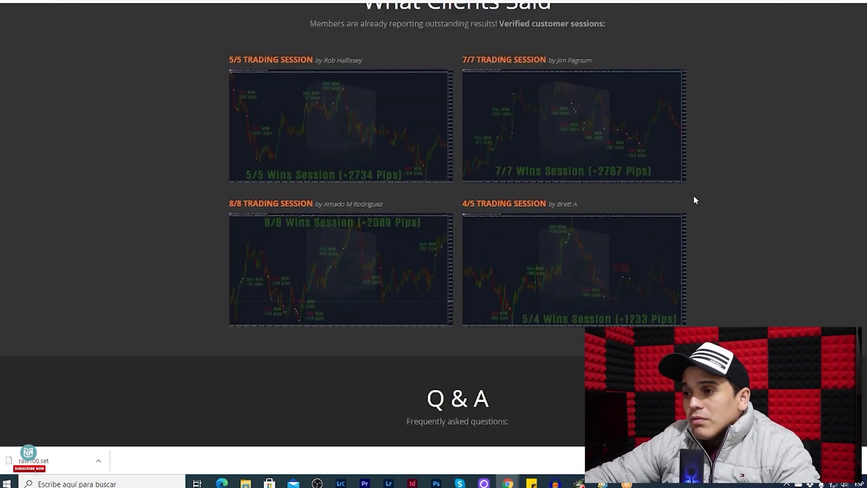
{"action": "scroll", "coordinate": [723, 211], "scroll_direction": "up", "scroll_amount": 9}
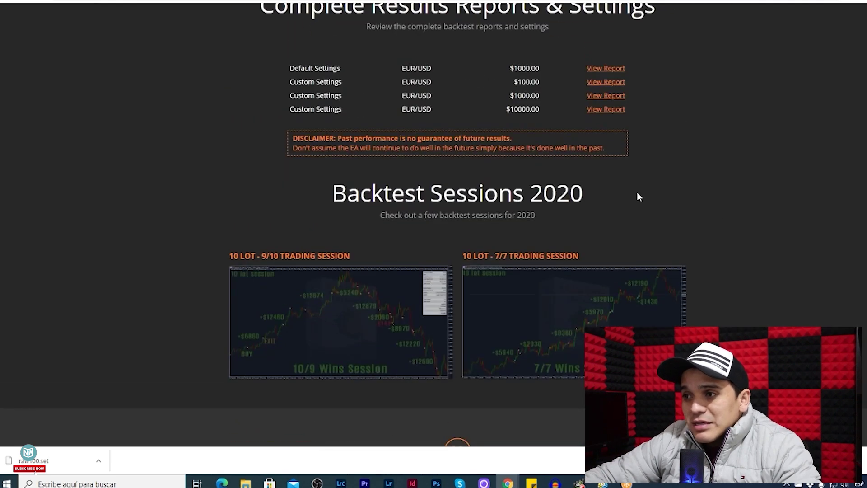
{"action": "scroll", "coordinate": [656, 188], "scroll_direction": "up", "scroll_amount": 7}
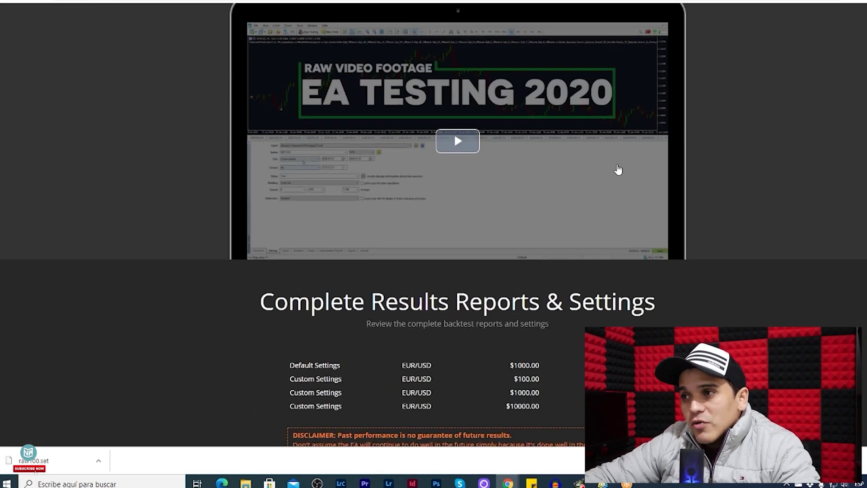
{"action": "scroll", "coordinate": [688, 195], "scroll_direction": "down", "scroll_amount": 4}
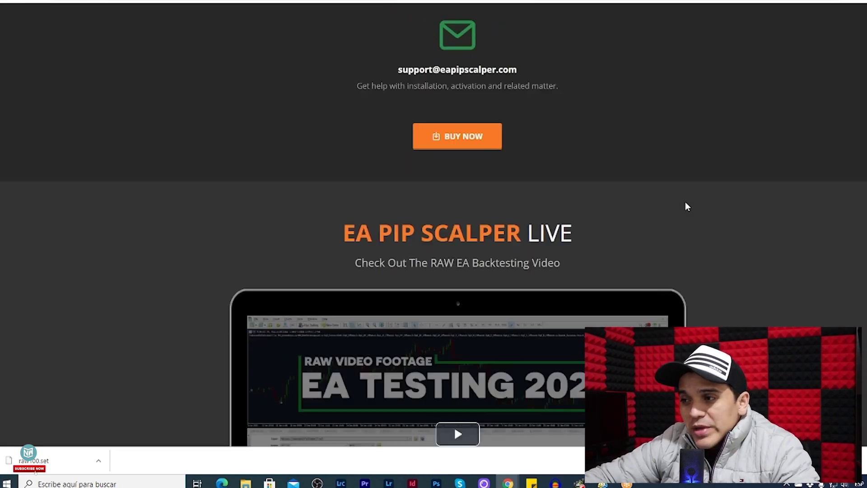
Step: Return to MetaTrader 5 and view the Strategy Tester's Balance / Equity graph for TM_EAPS_V1.00
{"action": "key", "text": "alt+Tab"}
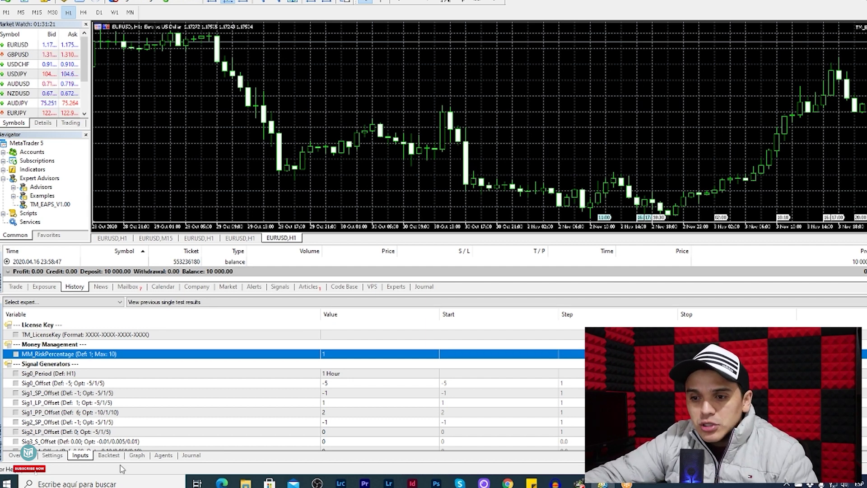
{"action": "left_click", "coordinate": [139, 456]}
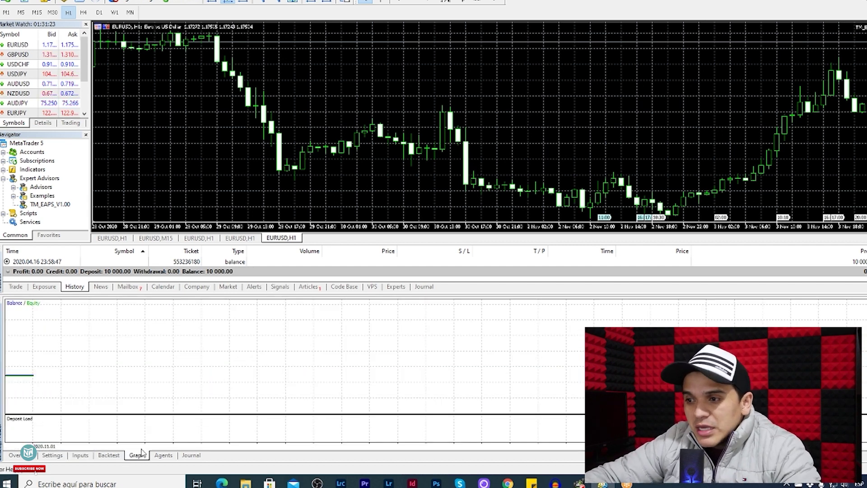